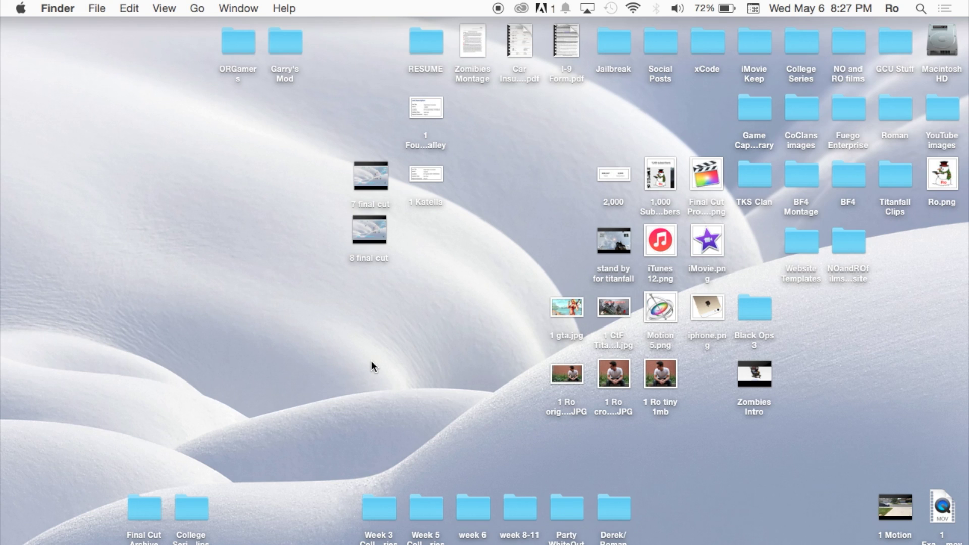
# Step: Switch to Final Cut Pro and open the Final Cut Pro 10.2 Tutorial project
pyautogui.moveTo(4, 255)
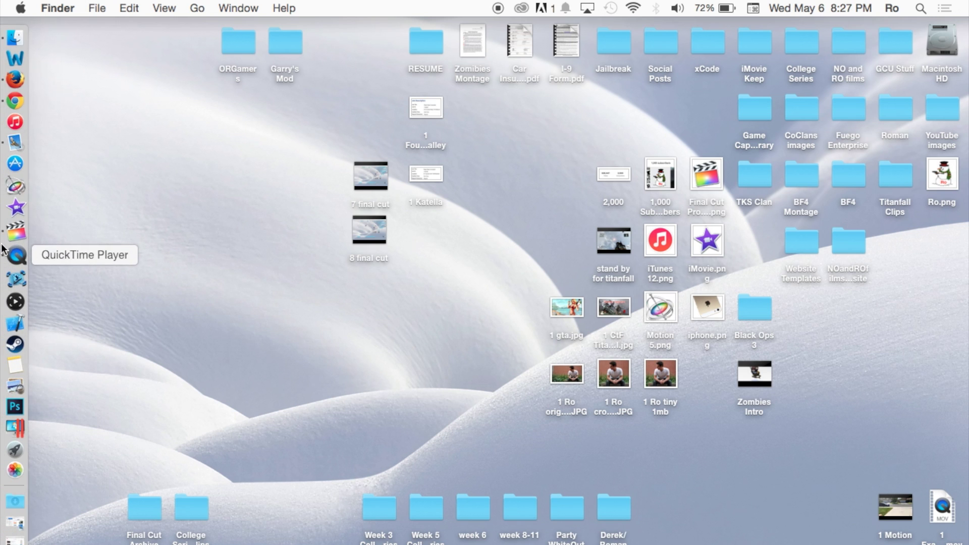
pyautogui.click(12, 235)
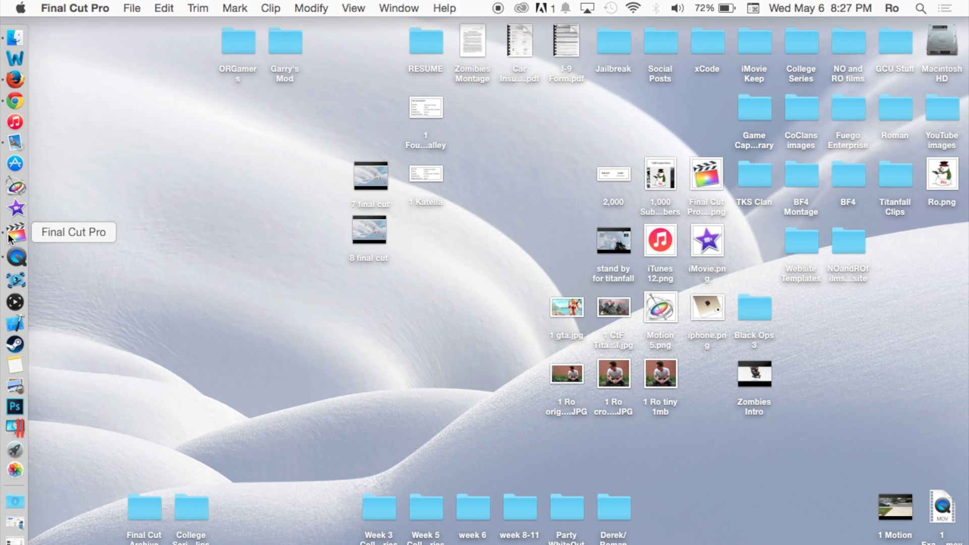
pyautogui.scroll(5, 161, 147)
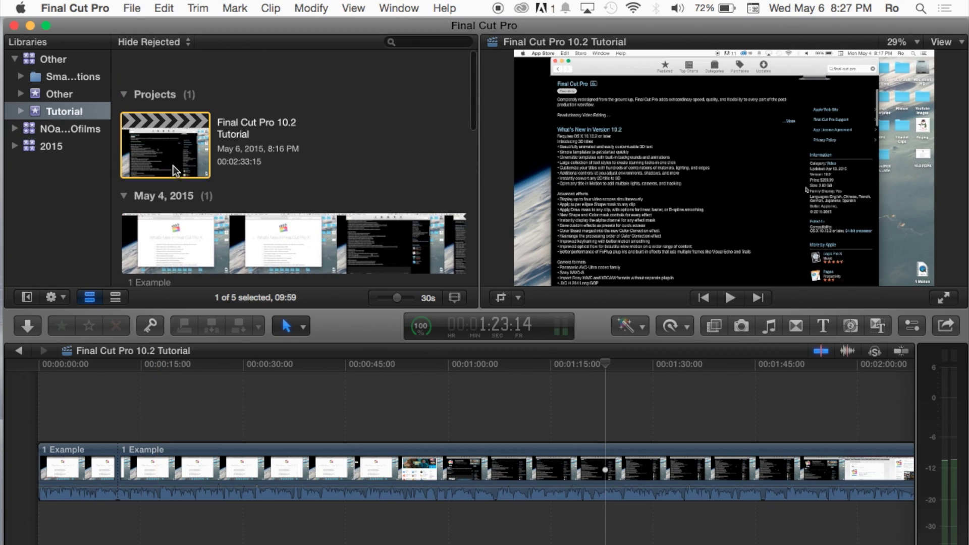
pyautogui.click(174, 134)
# Step: Position the playhead and select the second 1 Example clip in the timeline
pyautogui.click(215, 427)
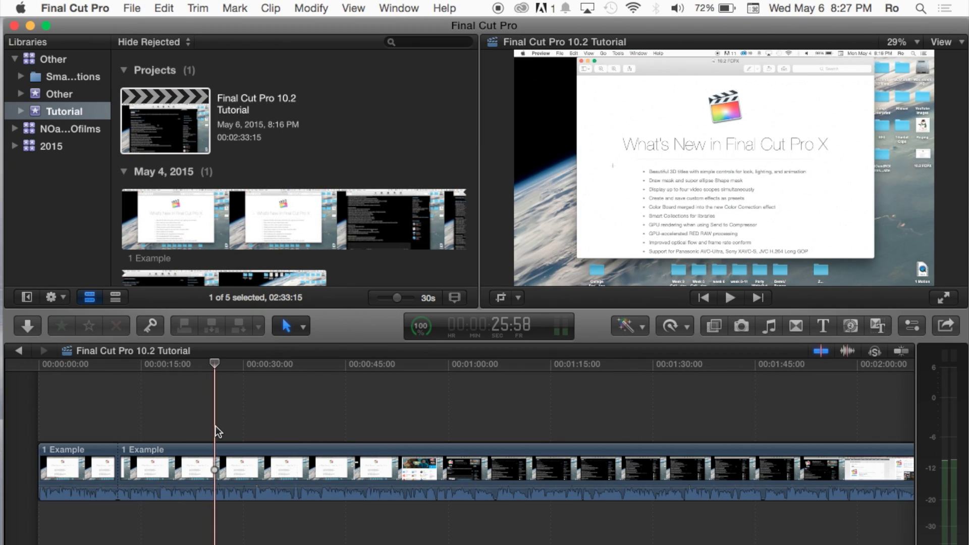
pyautogui.click(205, 461)
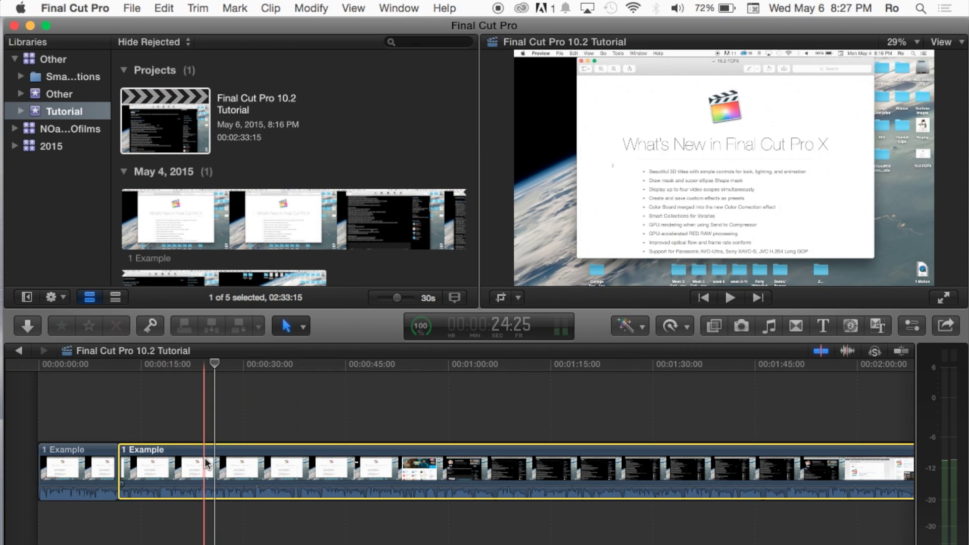
pyautogui.click(85, 458)
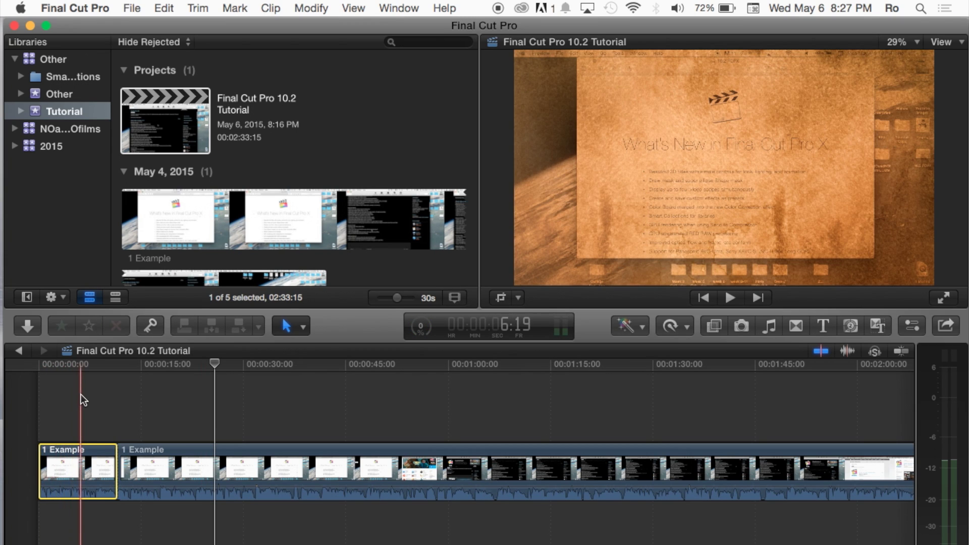
pyautogui.click(81, 364)
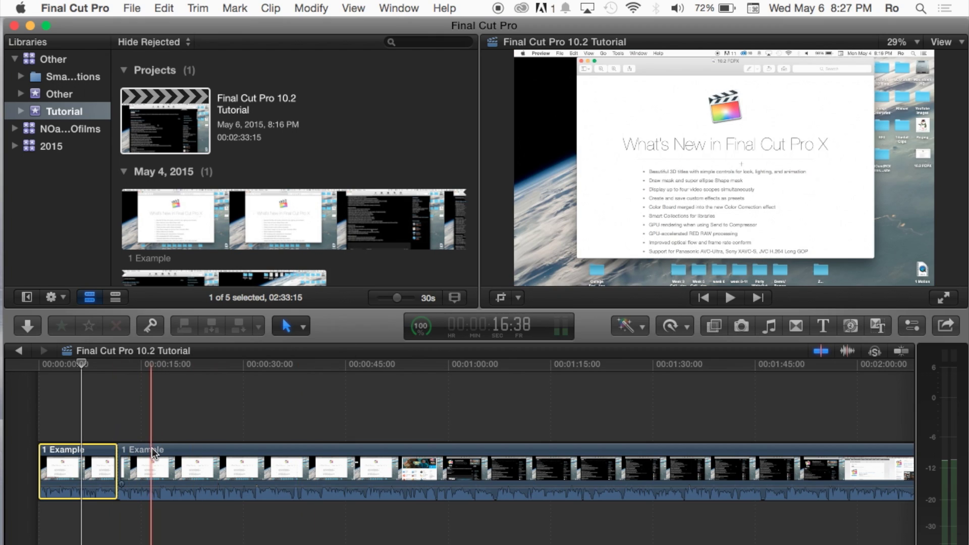
pyautogui.click(155, 447)
pyautogui.click(281, 407)
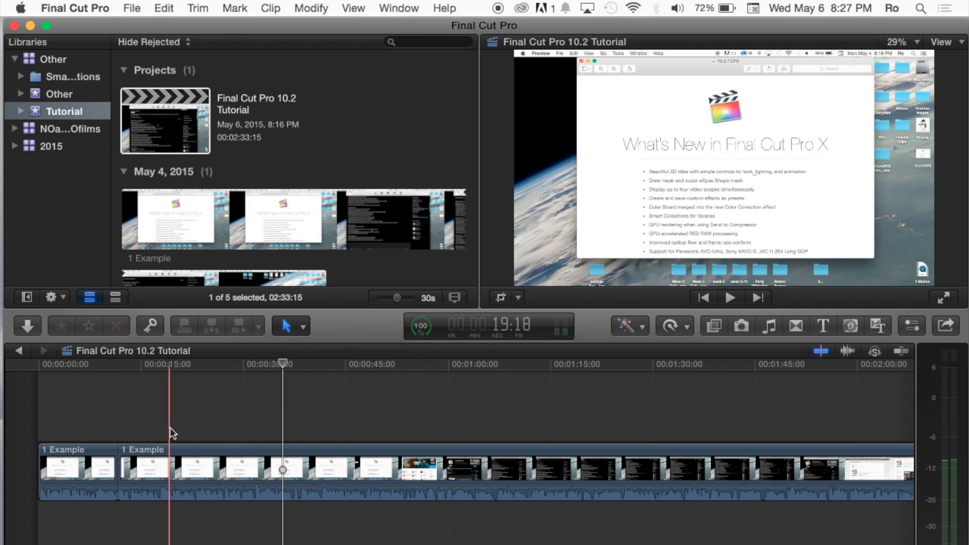
pyautogui.click(173, 414)
pyautogui.click(218, 432)
pyautogui.click(194, 449)
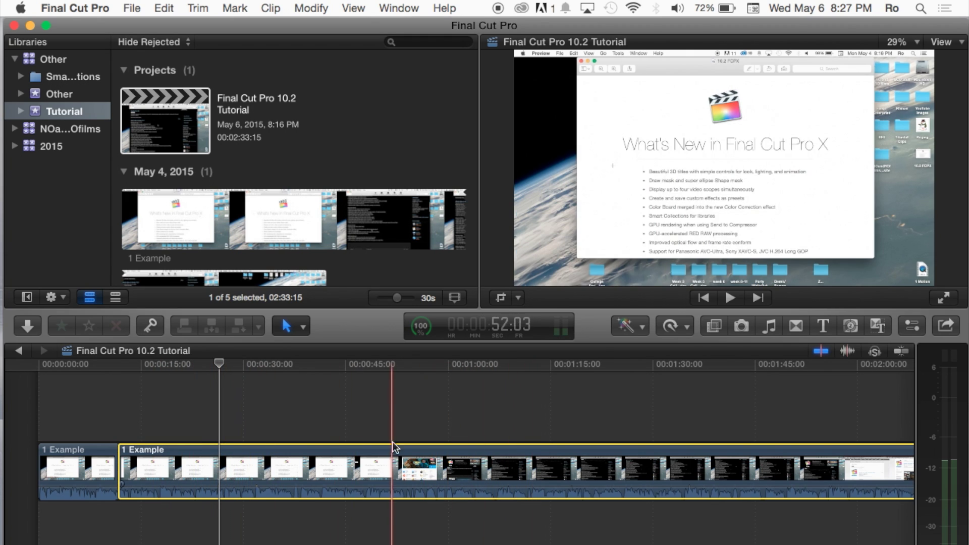
pyautogui.click(367, 404)
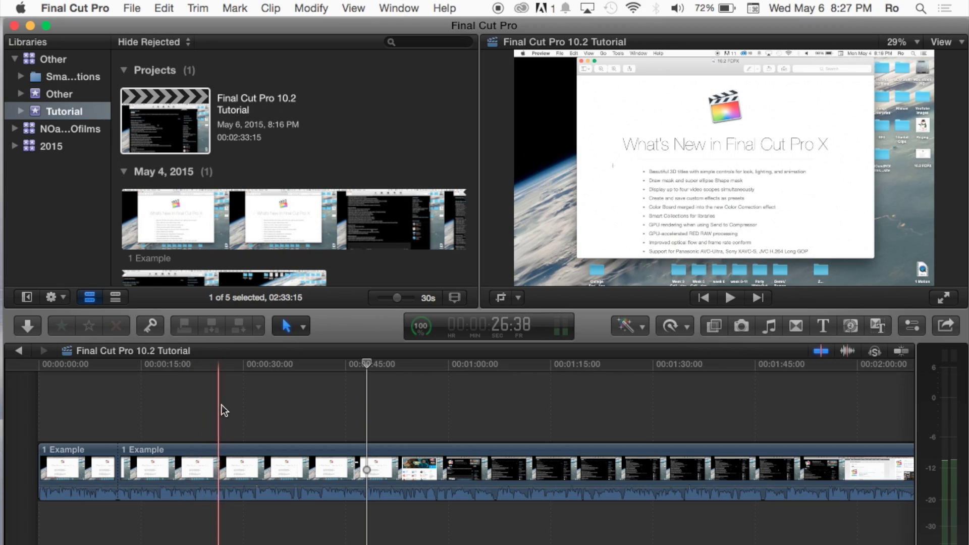
pyautogui.click(220, 444)
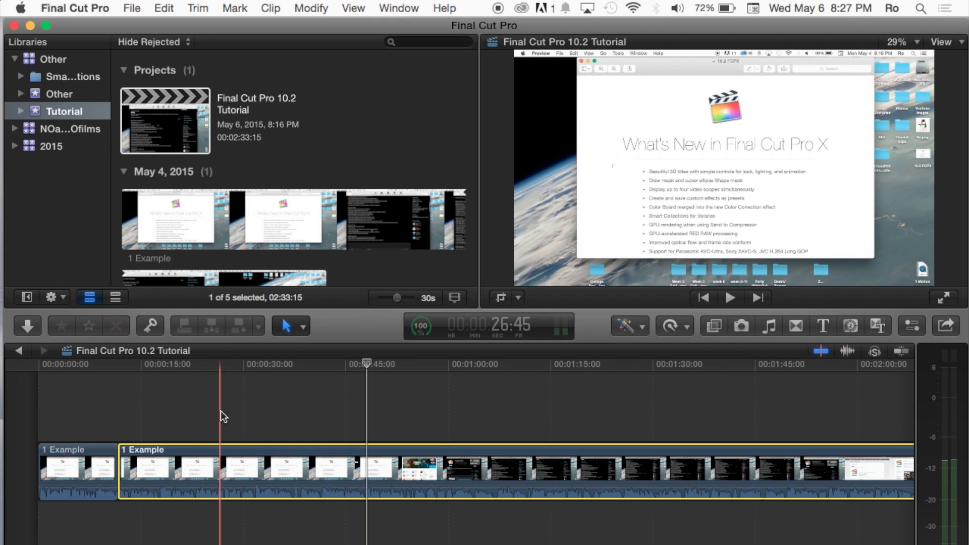
# Step: Blade the 1 Example clip at the skimmer and select the short middle piece
pyautogui.press('super+b')
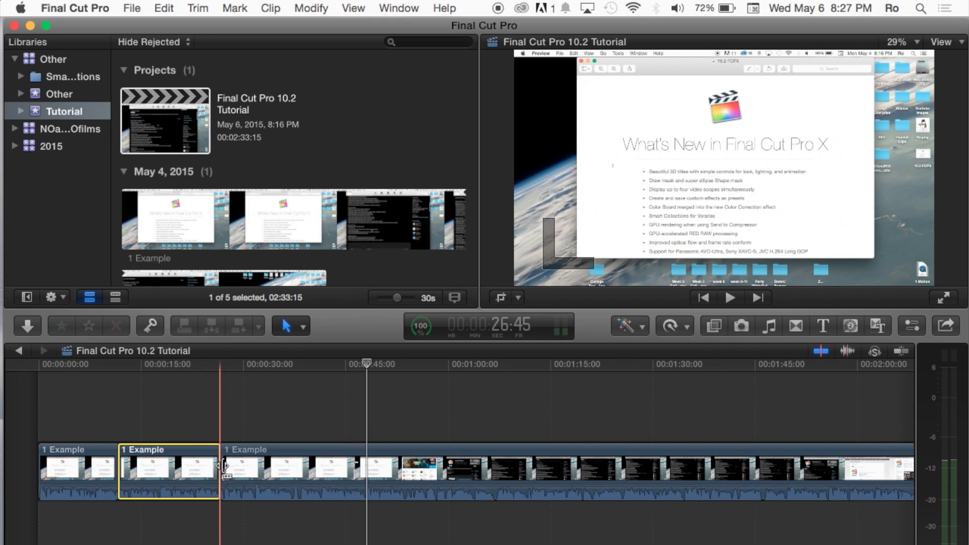
pyautogui.click(252, 459)
pyautogui.moveTo(254, 460); pyautogui.dragTo(225, 468)
pyautogui.click(213, 462)
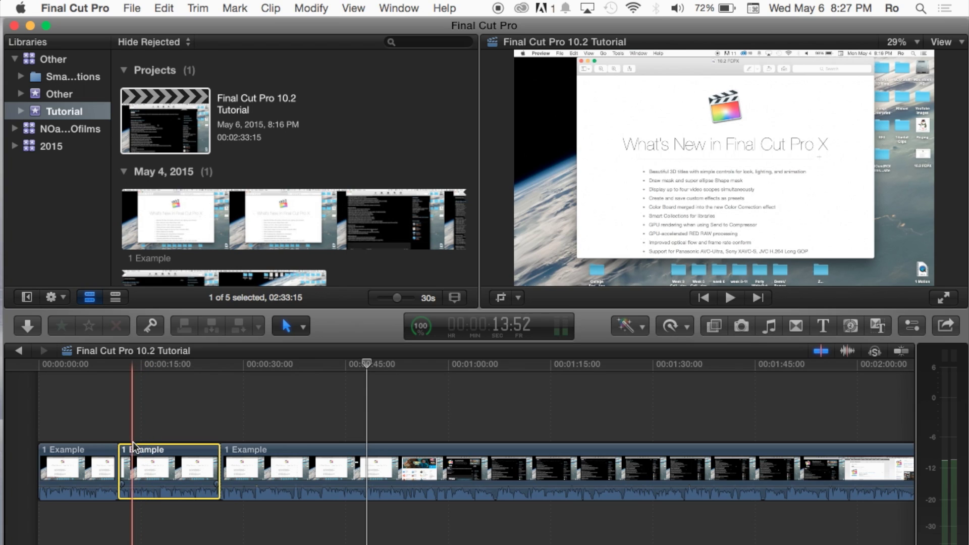
# Step: Play back the middle piece with the volume raised, then stop
pyautogui.press('space')
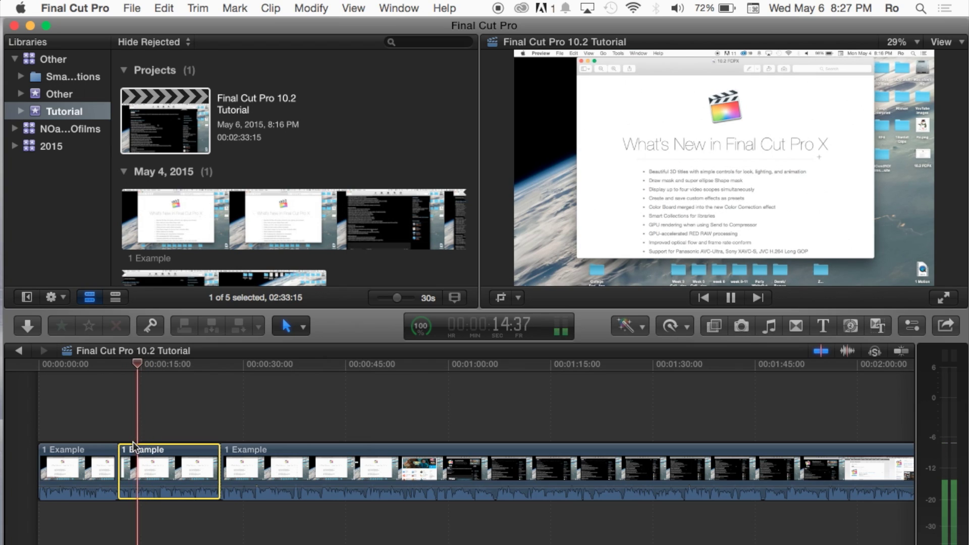
pyautogui.press('XF86AudioRaiseVolume')
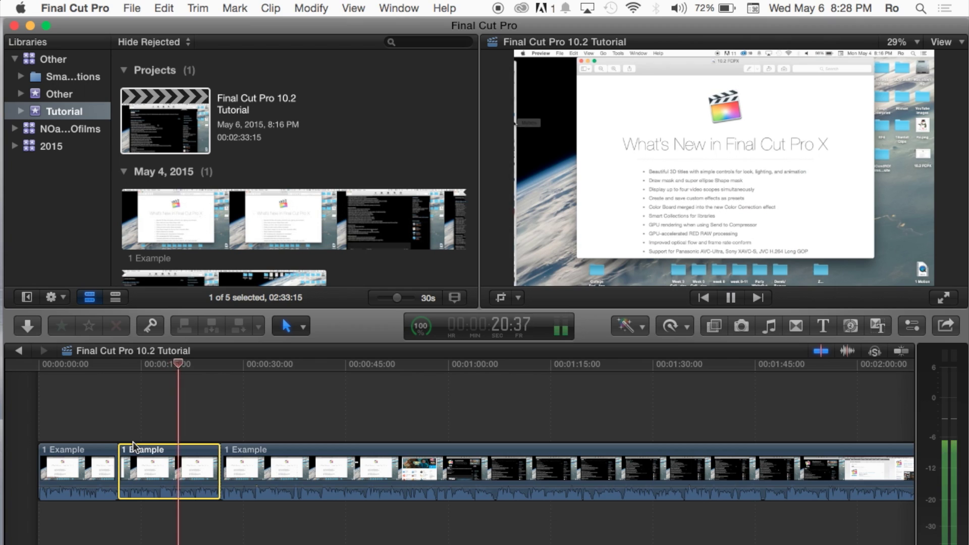
pyautogui.press('space')
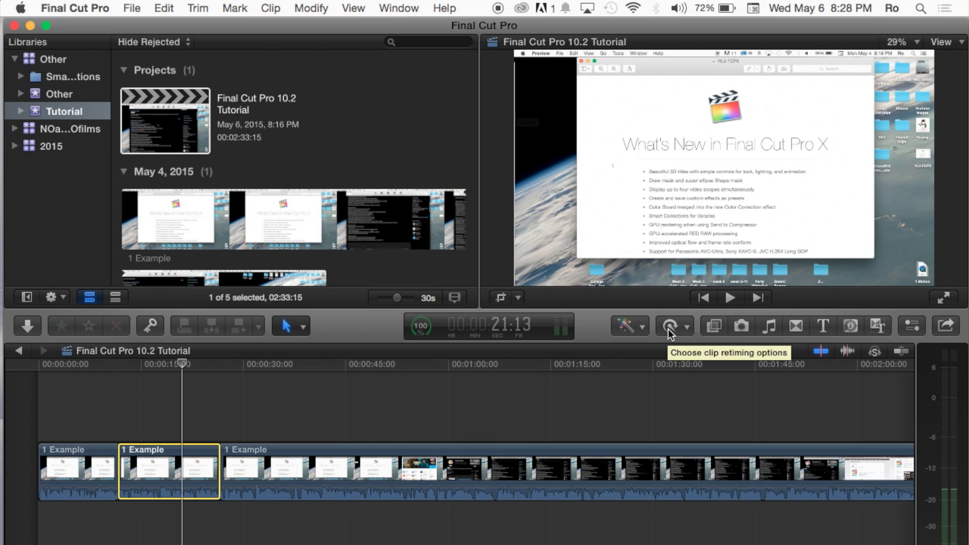
# Step: Open the Effects browser with a wider sidebar, showing the full AUDIO list from Alien onward
pyautogui.click(714, 326)
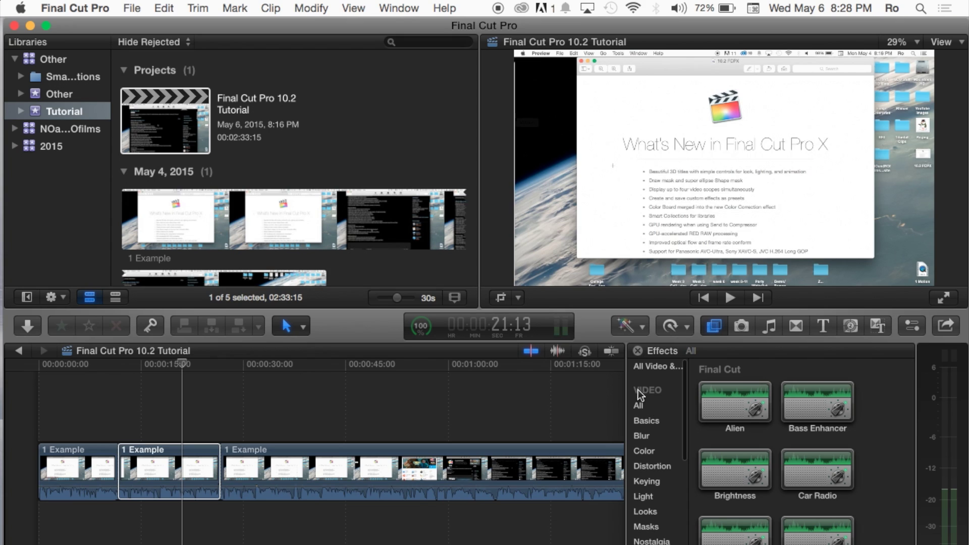
pyautogui.moveTo(691, 398); pyautogui.dragTo(731, 408)
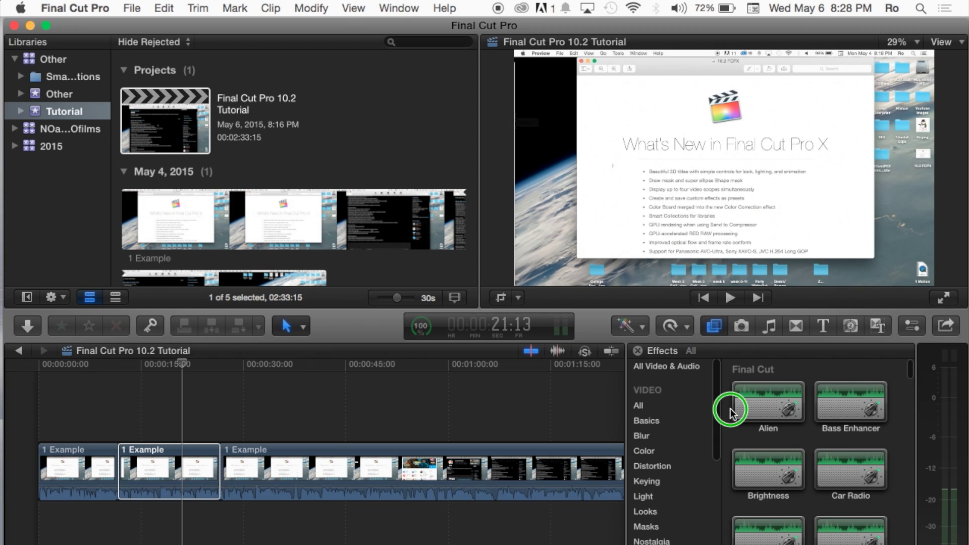
pyautogui.scroll(-8, 677, 425)
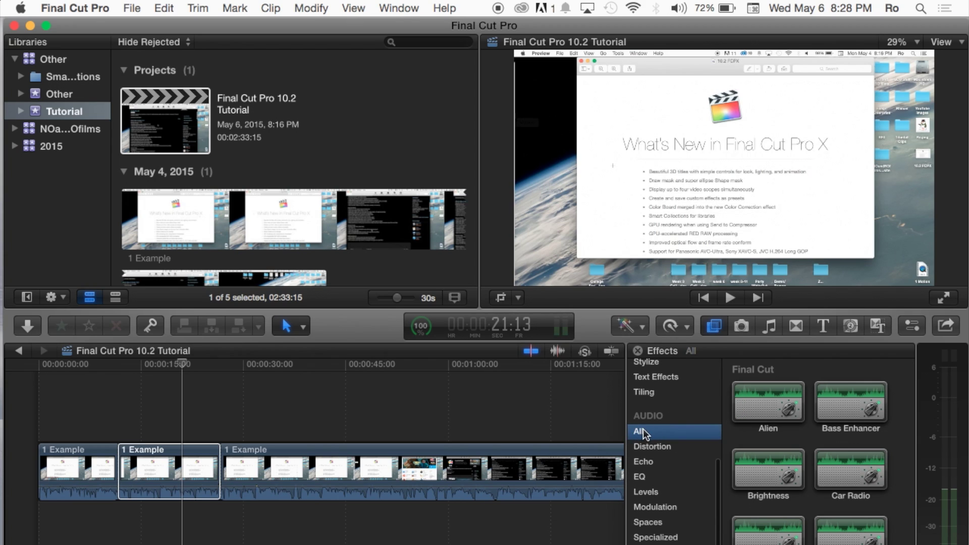
pyautogui.scroll(-10, 809, 470)
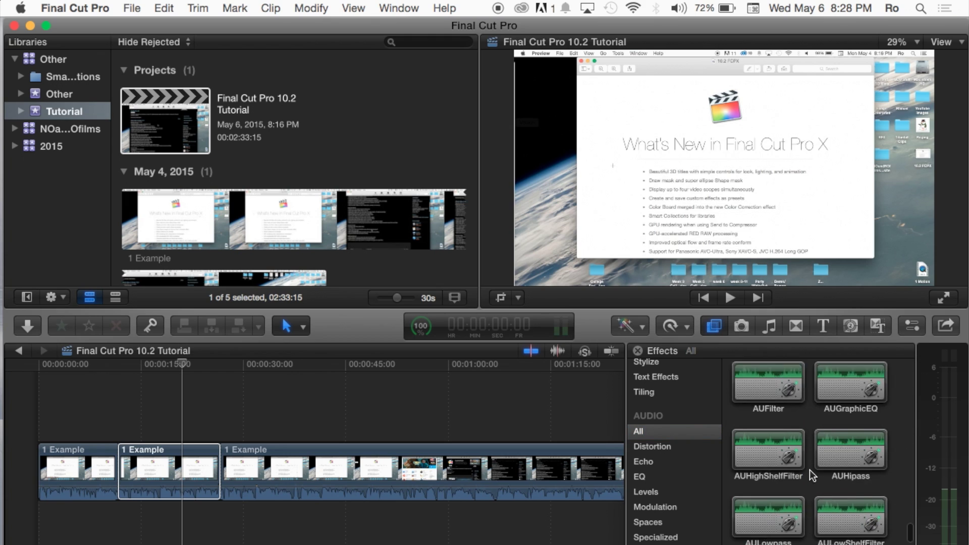
pyautogui.scroll(-10, 809, 475)
pyautogui.scroll(15, 809, 475)
pyautogui.scroll(-1, 644, 493)
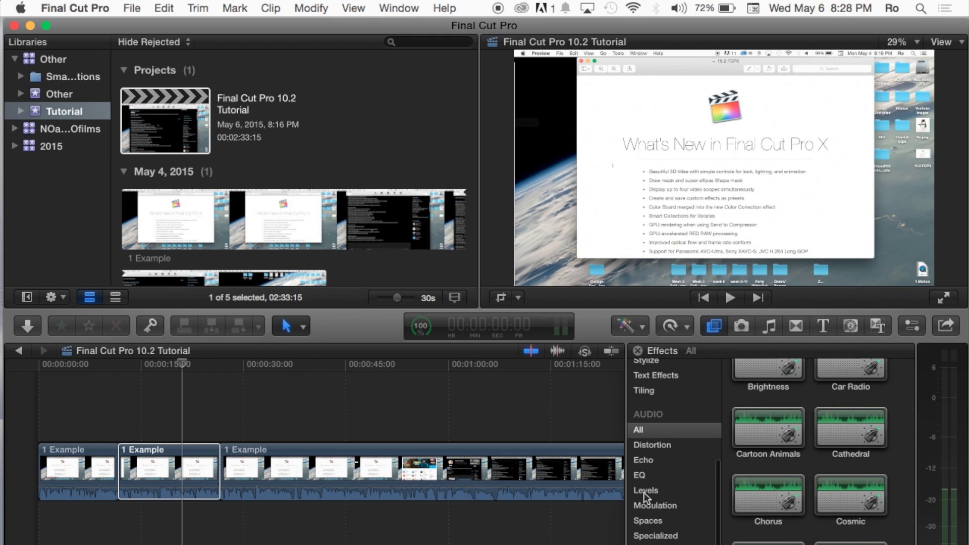
pyautogui.click(652, 491)
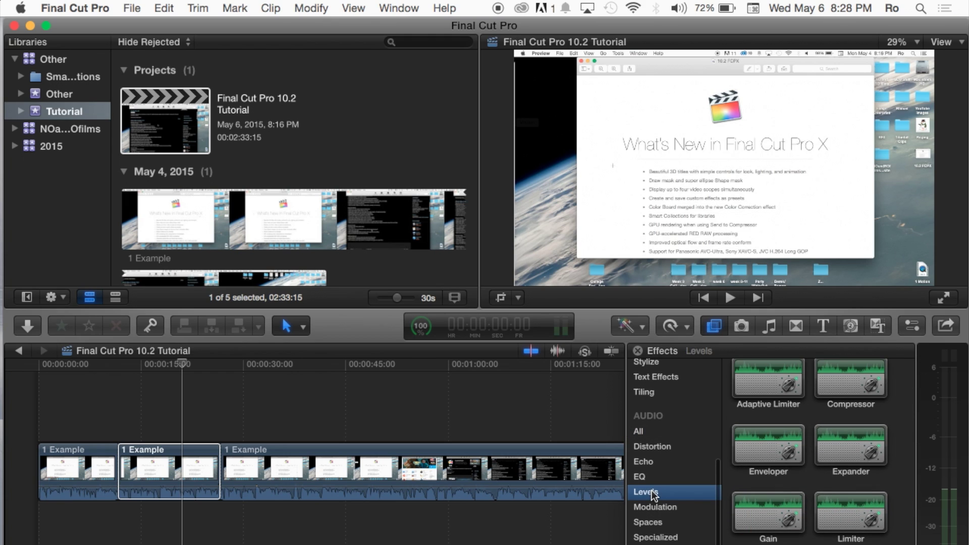
pyautogui.click(644, 433)
pyautogui.scroll(3, 771, 402)
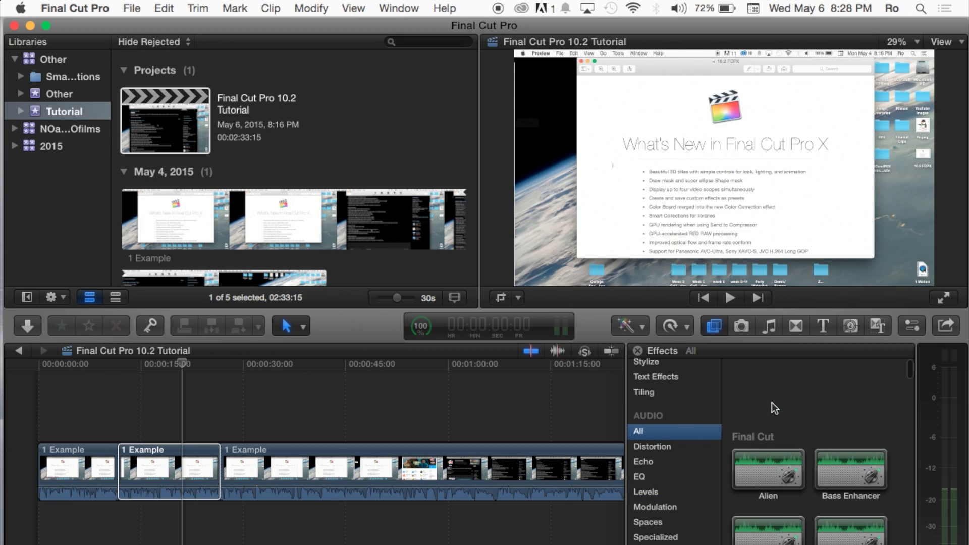
pyautogui.scroll(-3, 772, 401)
# Step: Preview the Alien audio effect over the project
pyautogui.click(790, 398)
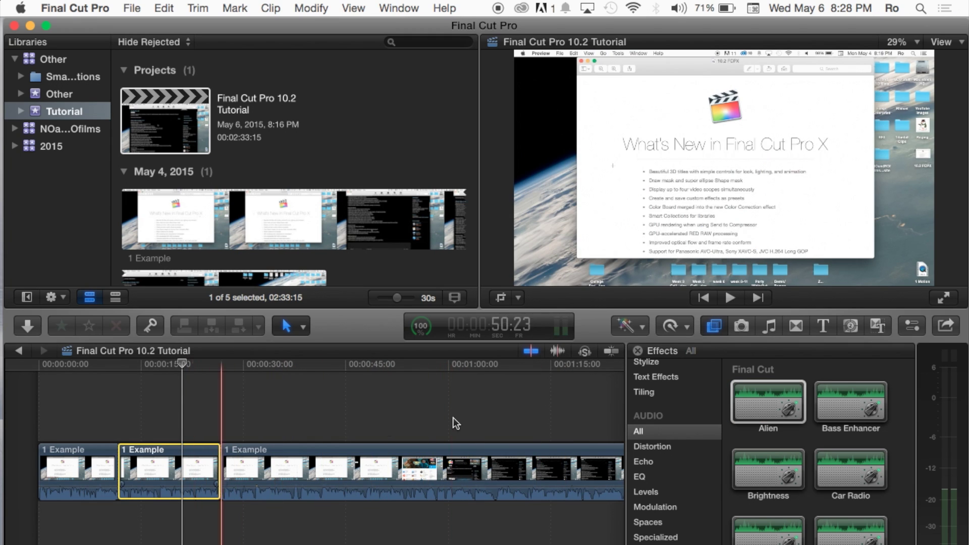
pyautogui.click(745, 396)
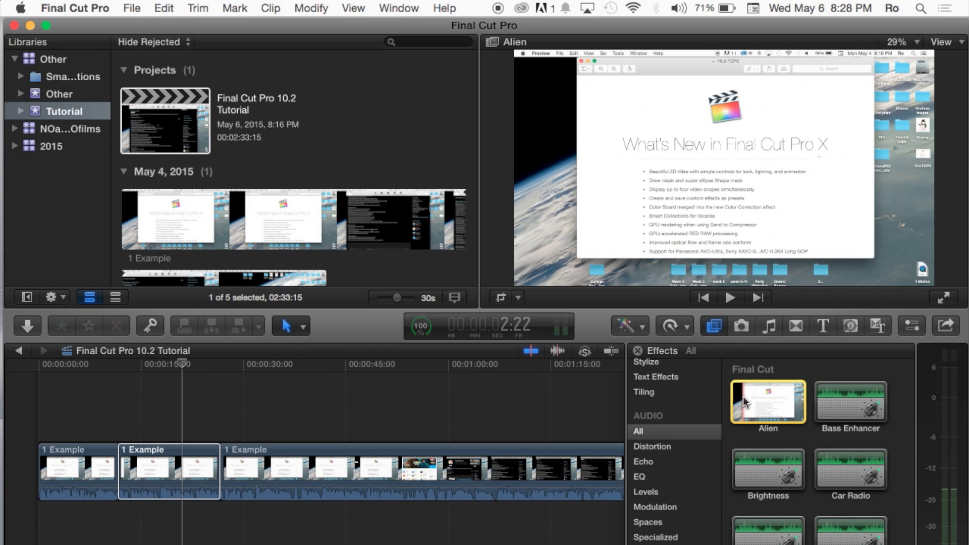
pyautogui.press('space')
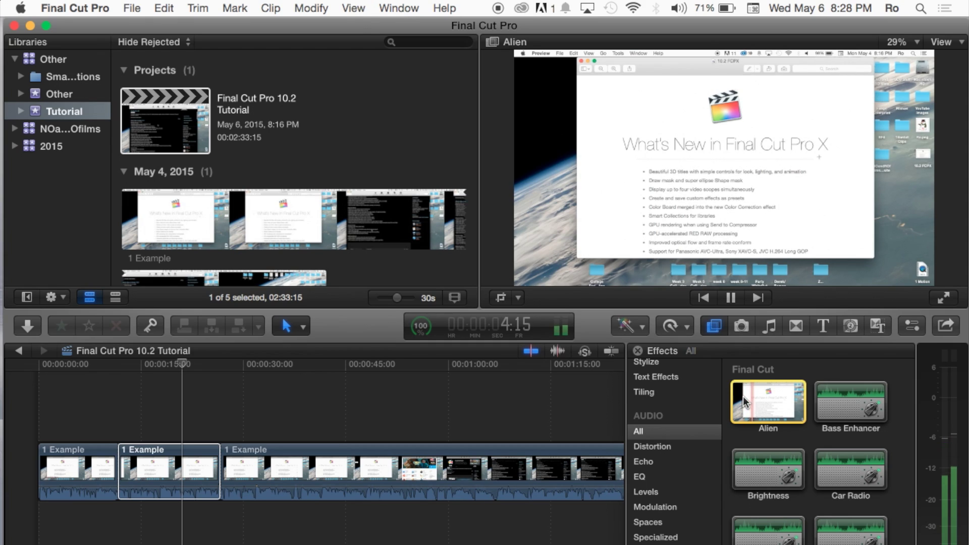
pyautogui.press('space')
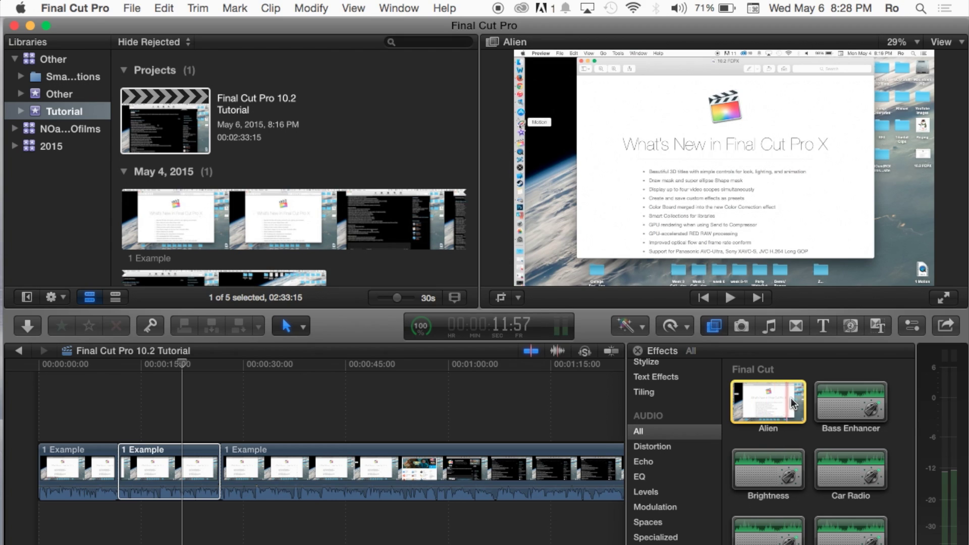
# Step: Preview the Bass Enhancer, Brightness and Car Radio effects, then select Car Radio
pyautogui.click(844, 403)
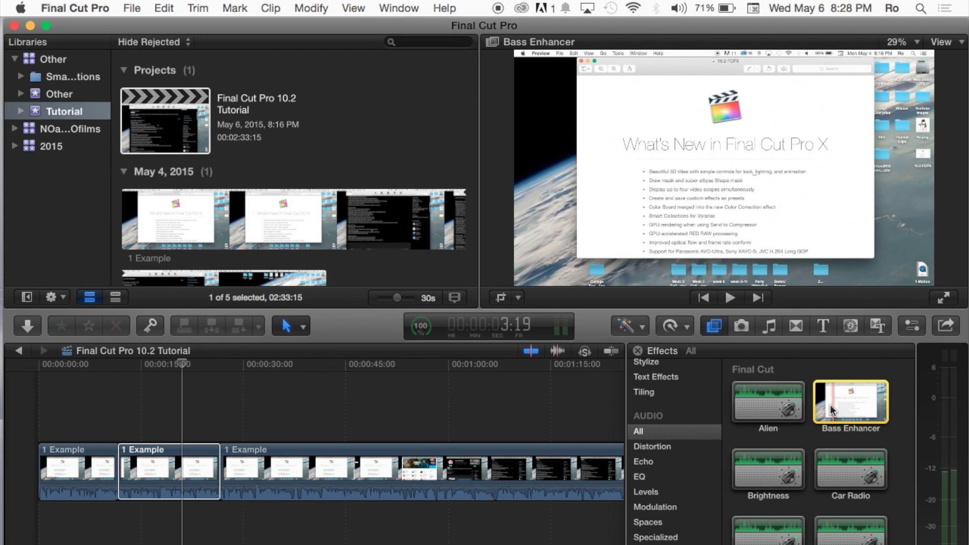
pyautogui.press('space')
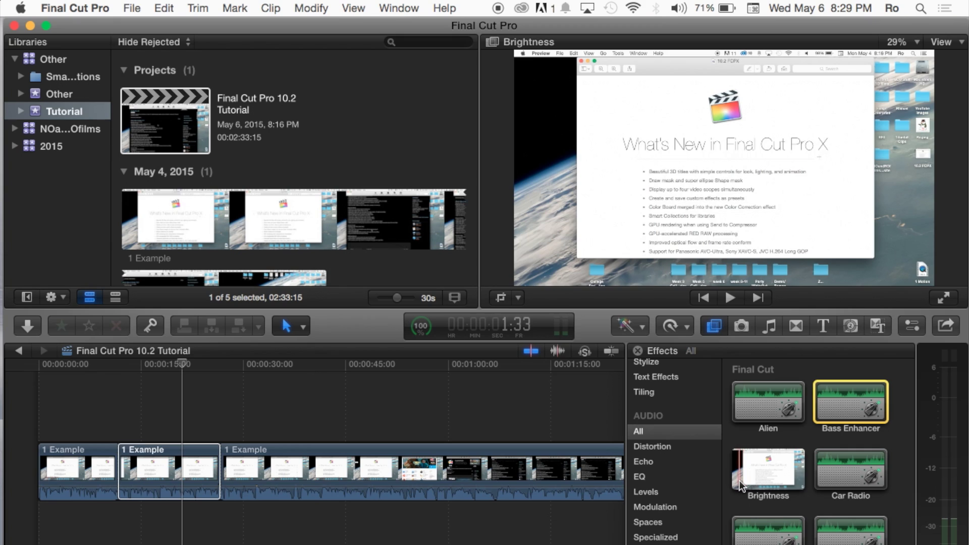
pyautogui.press('space')
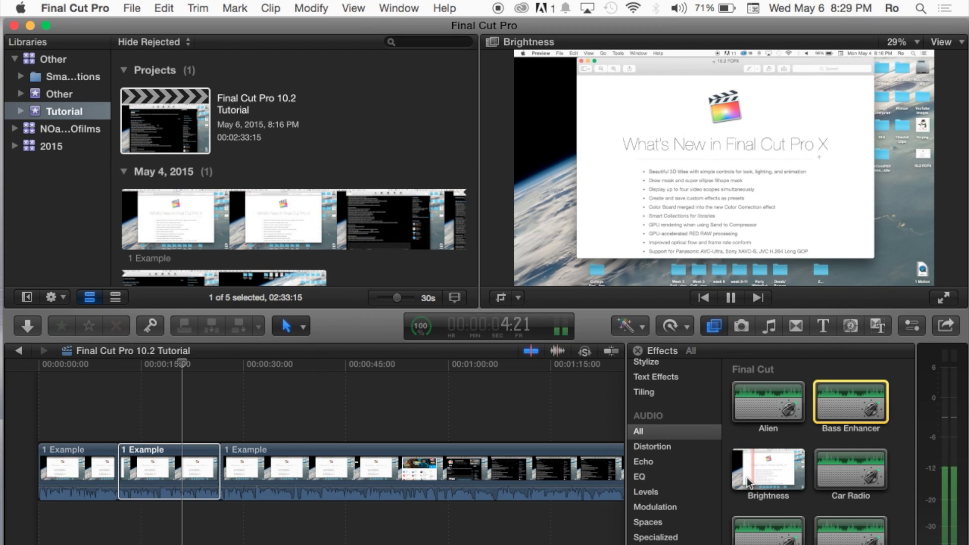
pyautogui.press('space')
pyautogui.press('space')
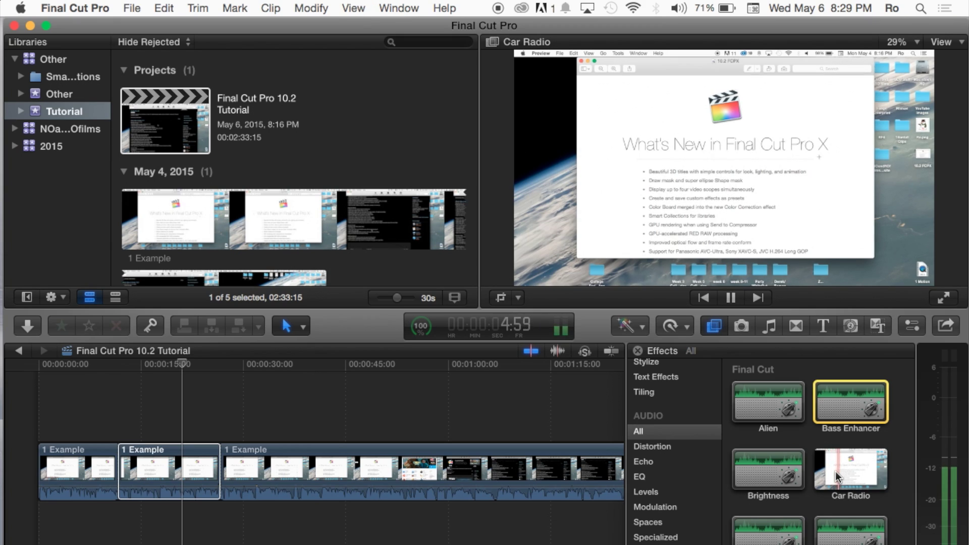
pyautogui.press('space')
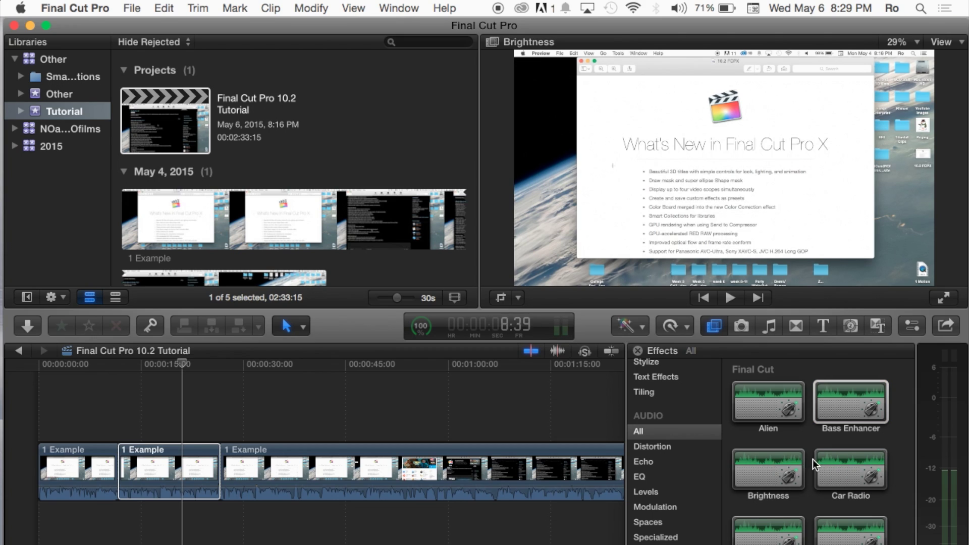
pyautogui.click(842, 464)
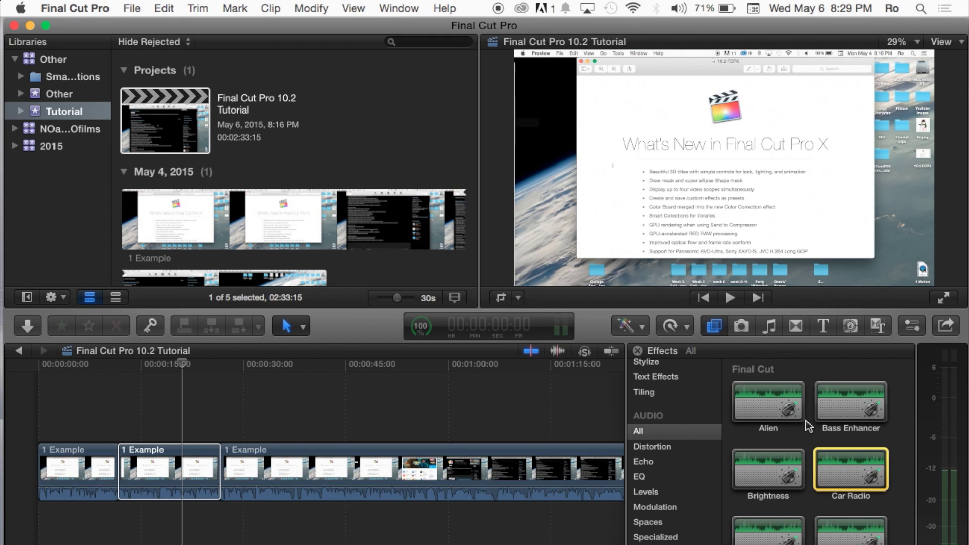
# Step: Apply Alien to the short middle 1 Example clip, play it back, and select the clip
pyautogui.click(777, 405)
pyautogui.moveTo(776, 404); pyautogui.dragTo(174, 470)
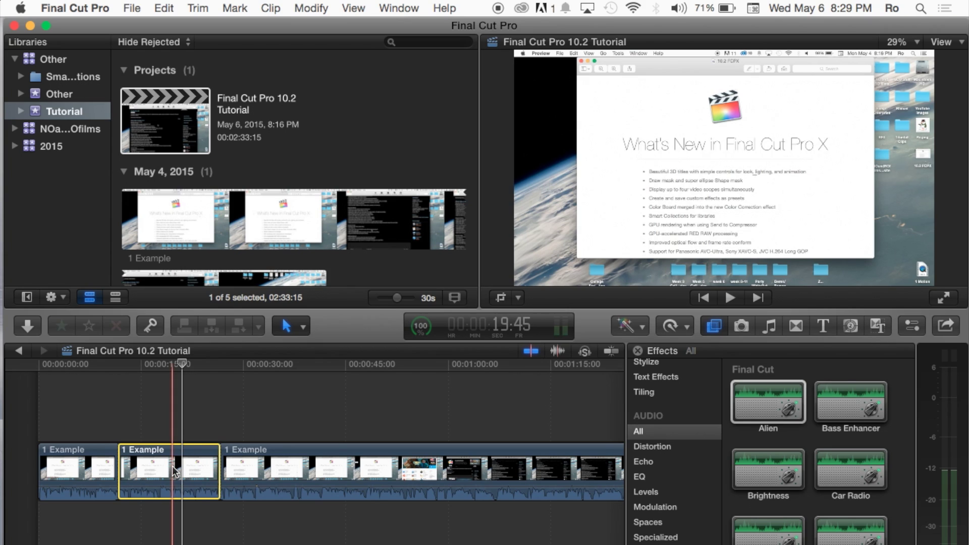
pyautogui.click(199, 407)
pyautogui.press('space')
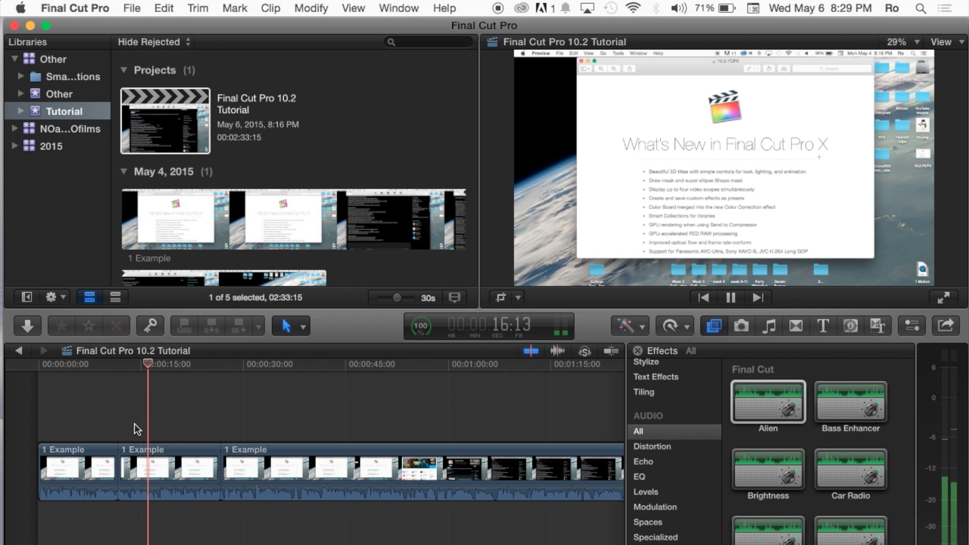
pyautogui.press('space')
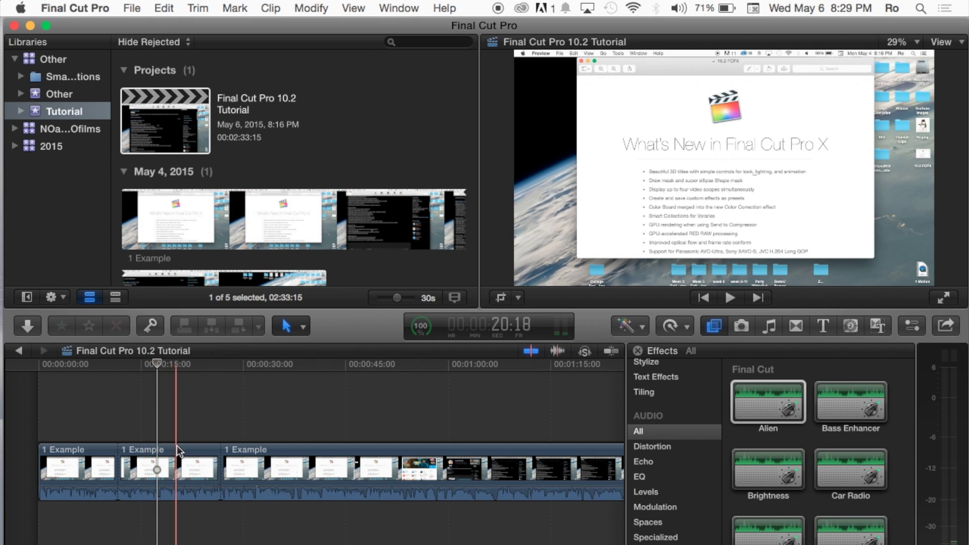
pyautogui.click(169, 469)
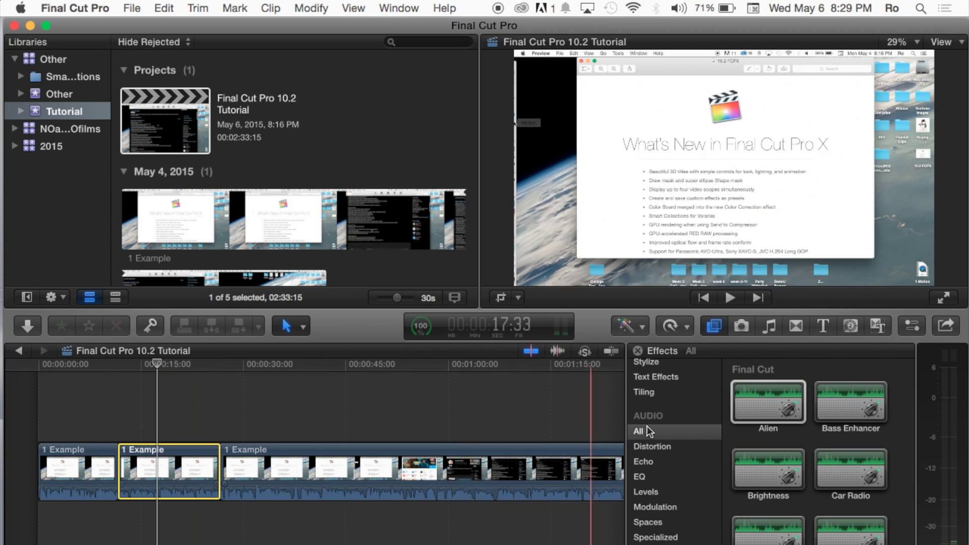
# Step: Show the clip's audio settings in the Inspector, raise the Alien Amount, and play it back
pyautogui.click(915, 328)
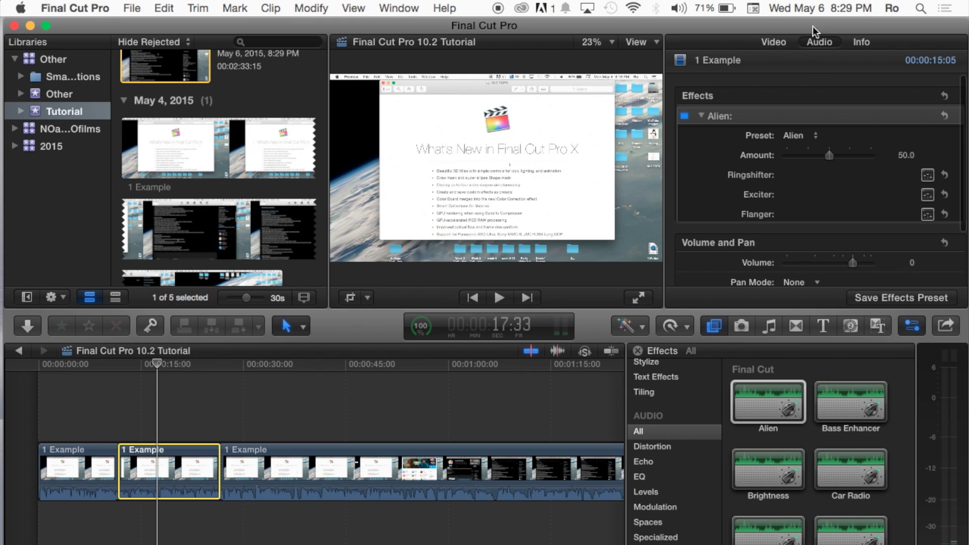
pyautogui.click(820, 43)
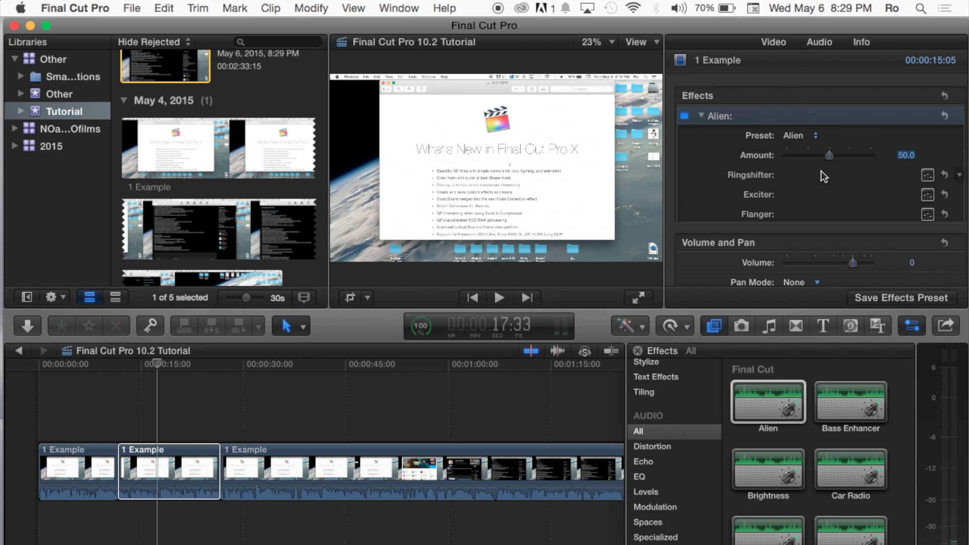
pyautogui.moveTo(828, 159); pyautogui.dragTo(891, 160)
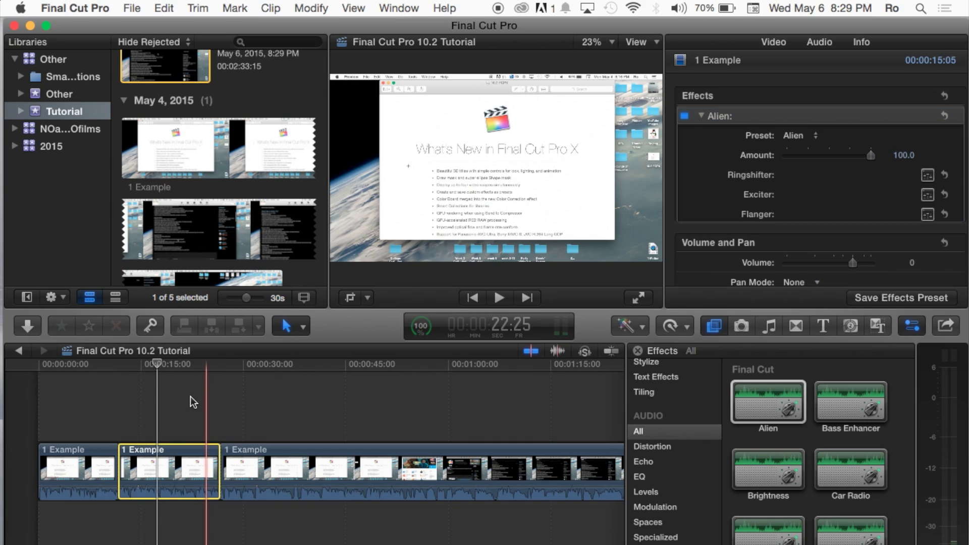
pyautogui.click(174, 408)
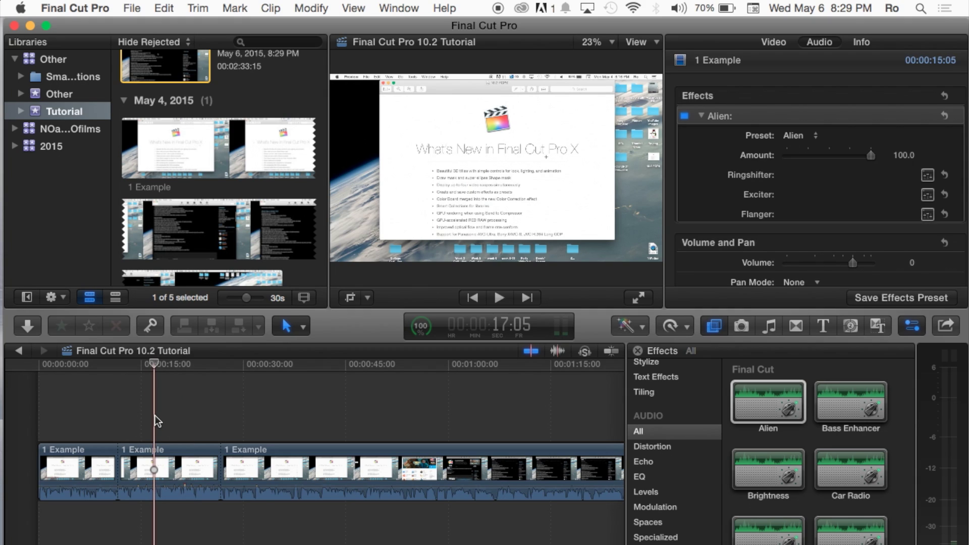
pyautogui.press('space')
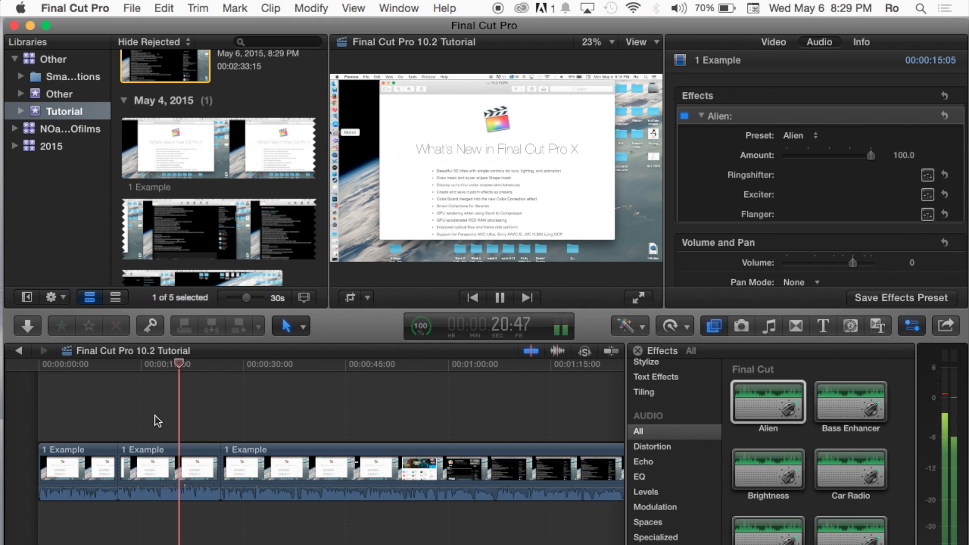
pyautogui.press('space')
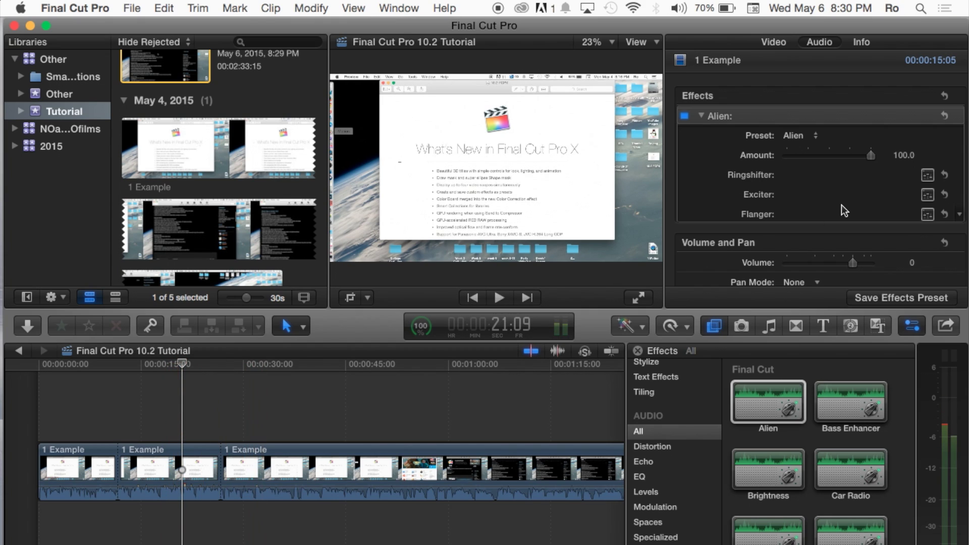
# Step: Try Alien Amount 15.0 with playback, then settle on 61.0
pyautogui.moveTo(867, 150); pyautogui.dragTo(800, 155)
pyautogui.press('space')
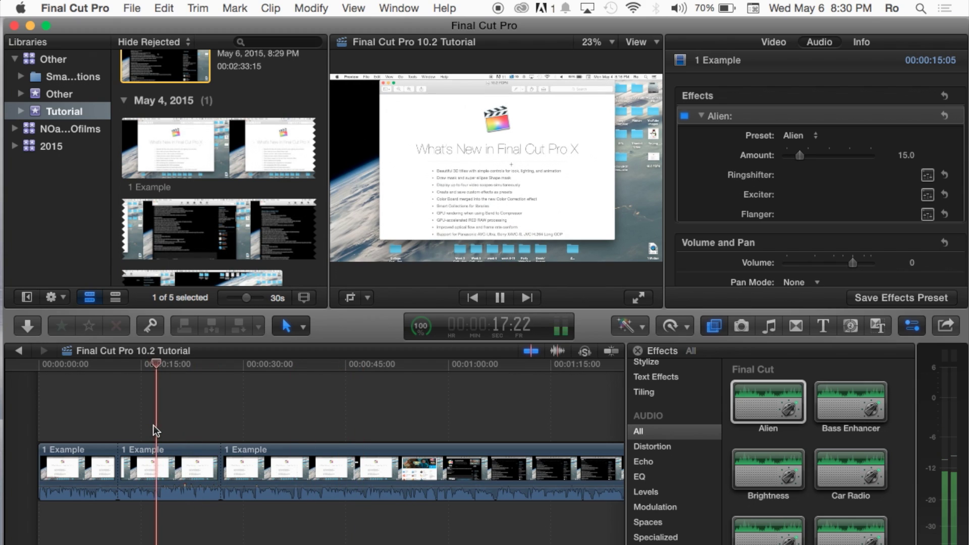
pyautogui.press('space')
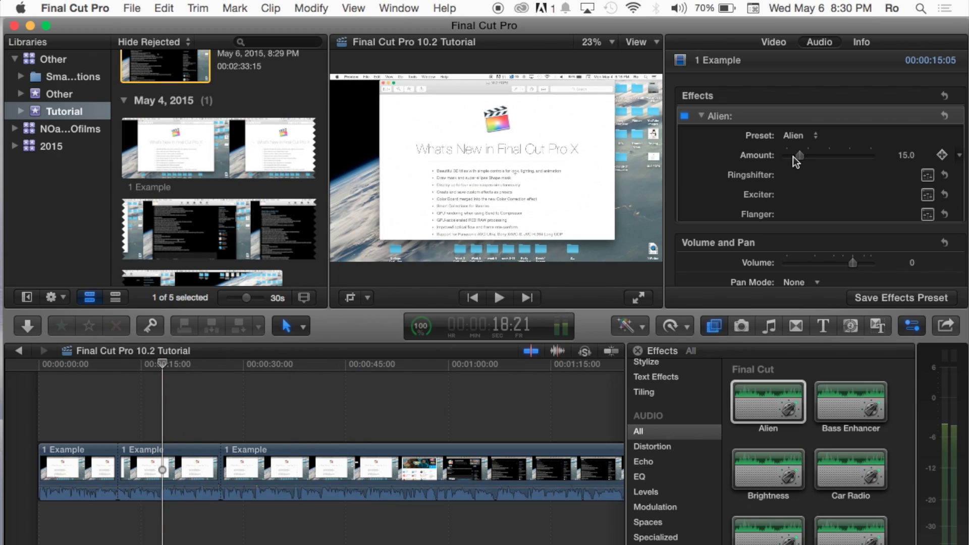
pyautogui.moveTo(795, 157); pyautogui.dragTo(838, 155)
# Step: Set the Alien Exciter's Frequency to 1200Hz and Harmonics to 42.299%
pyautogui.click(927, 195)
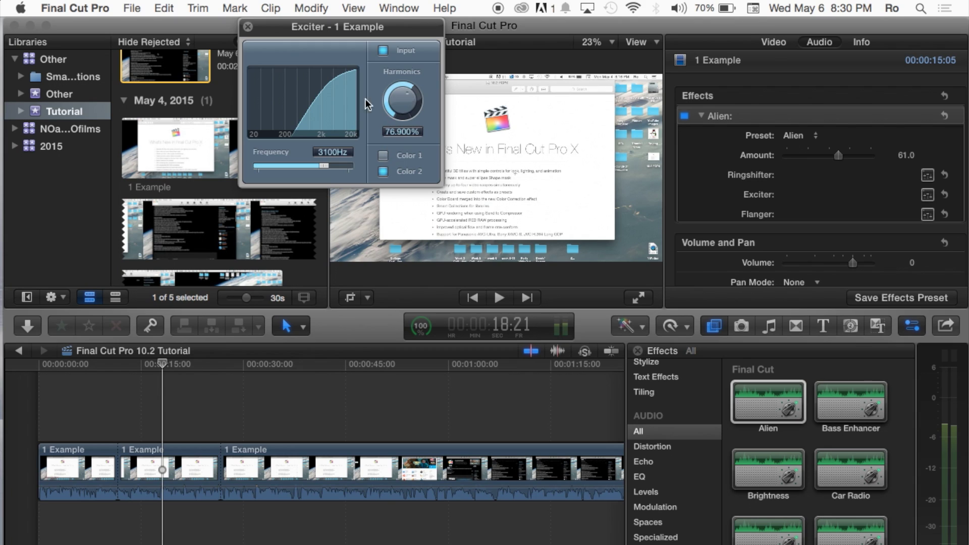
pyautogui.click(247, 27)
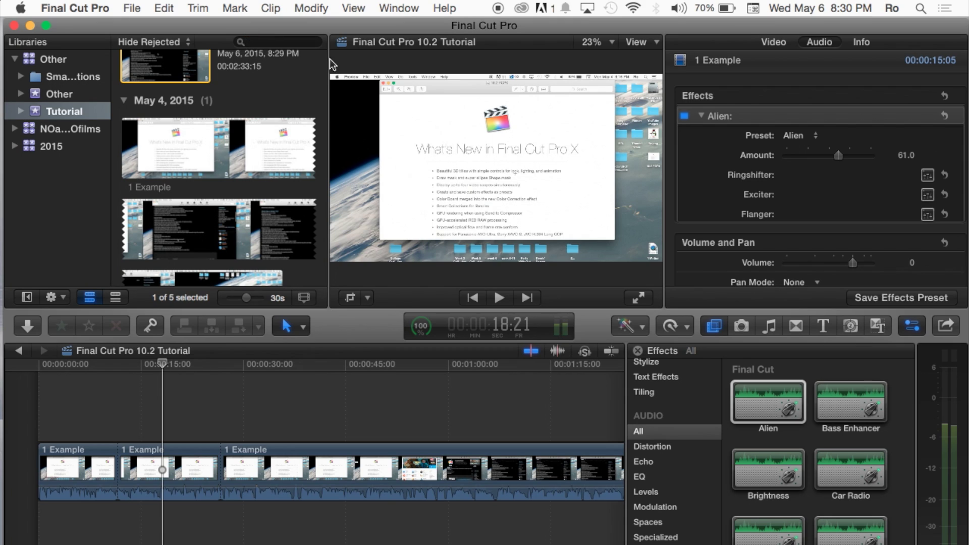
pyautogui.click(928, 195)
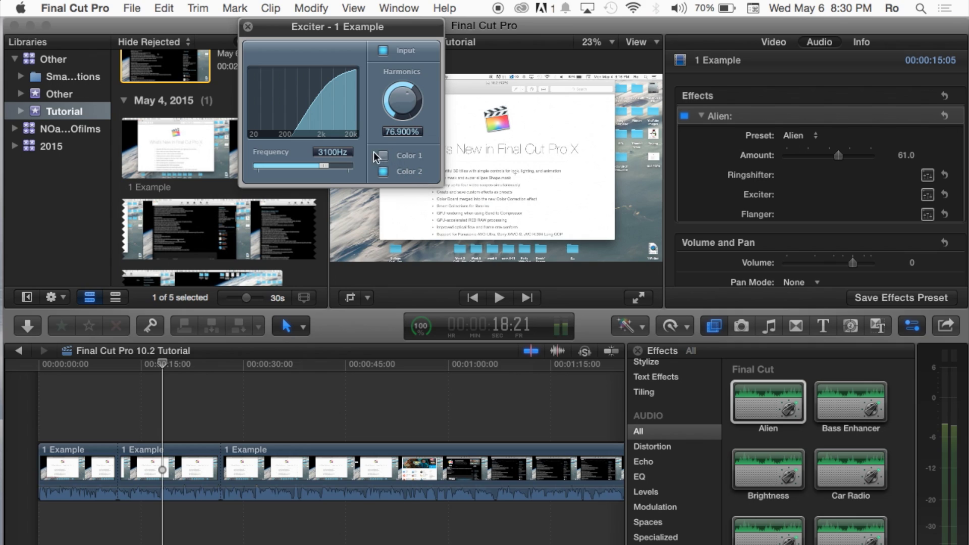
pyautogui.click(324, 165)
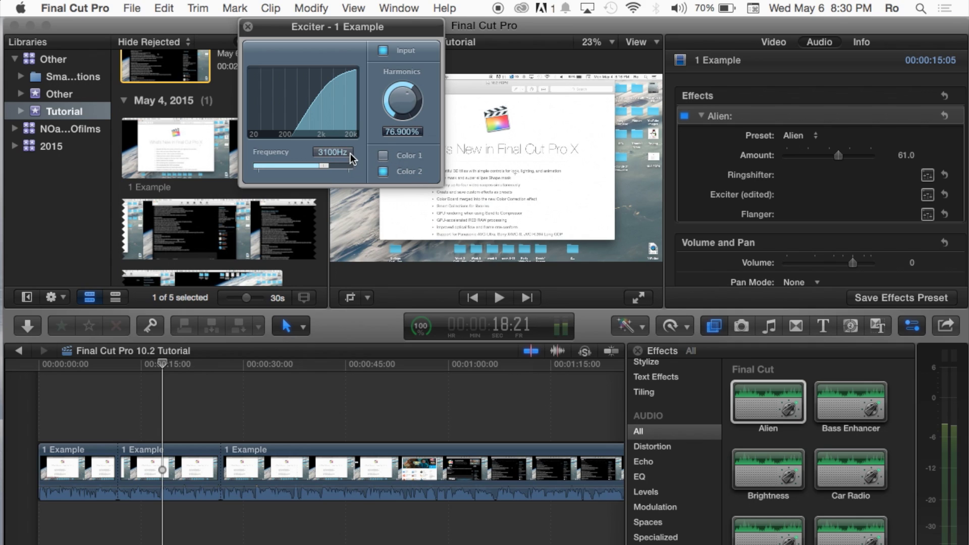
pyautogui.click(337, 154)
pyautogui.moveTo(335, 161)
pyautogui.mouseDown()
pyautogui.moveTo(335, 145)
pyautogui.moveTo(329, 184)
pyautogui.moveTo(330, 164)
pyautogui.mouseUp()
pyautogui.moveTo(414, 108); pyautogui.dragTo(368, 102)
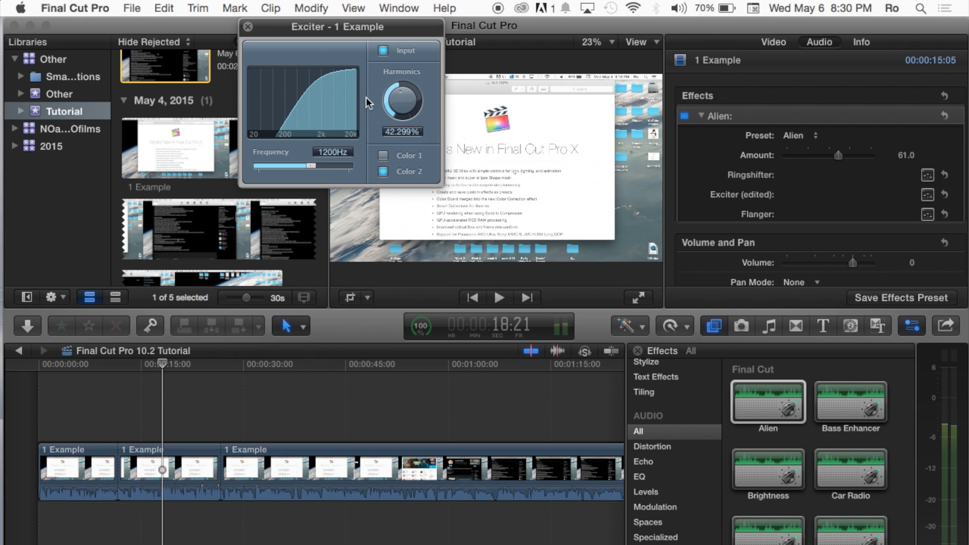
# Step: Close the Exciter window, reset the Exciter to defaults, and reset Alien Amount to 50.0
pyautogui.click(248, 27)
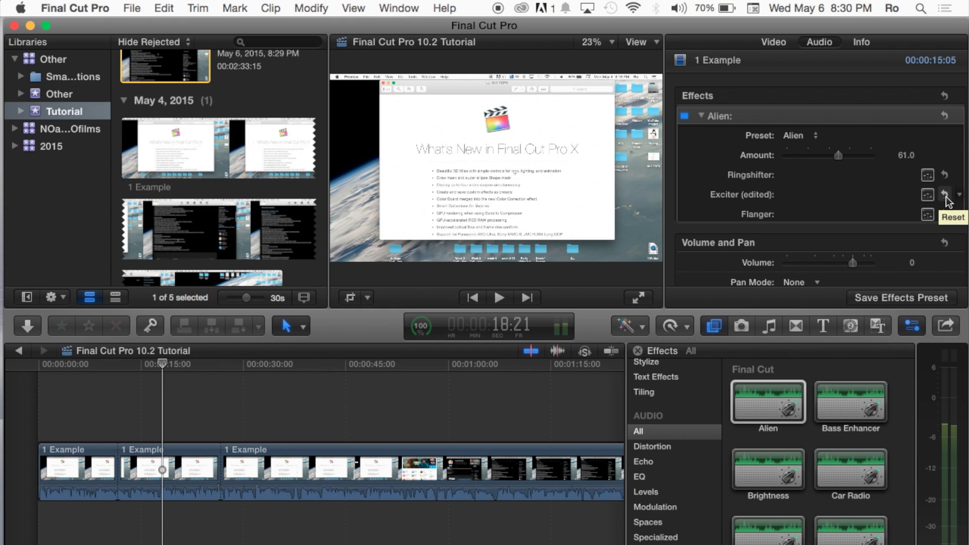
pyautogui.click(945, 195)
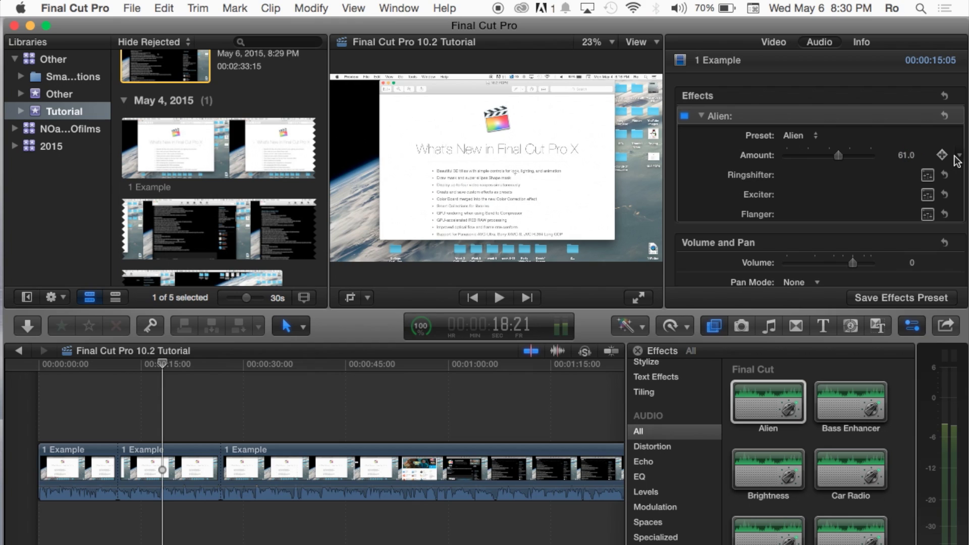
pyautogui.click(959, 157)
pyautogui.click(941, 163)
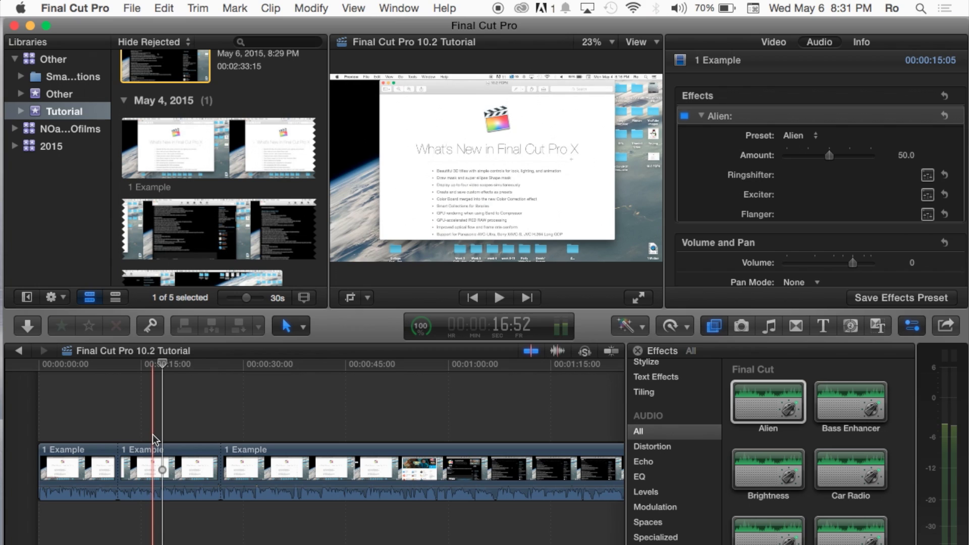
pyautogui.press('space')
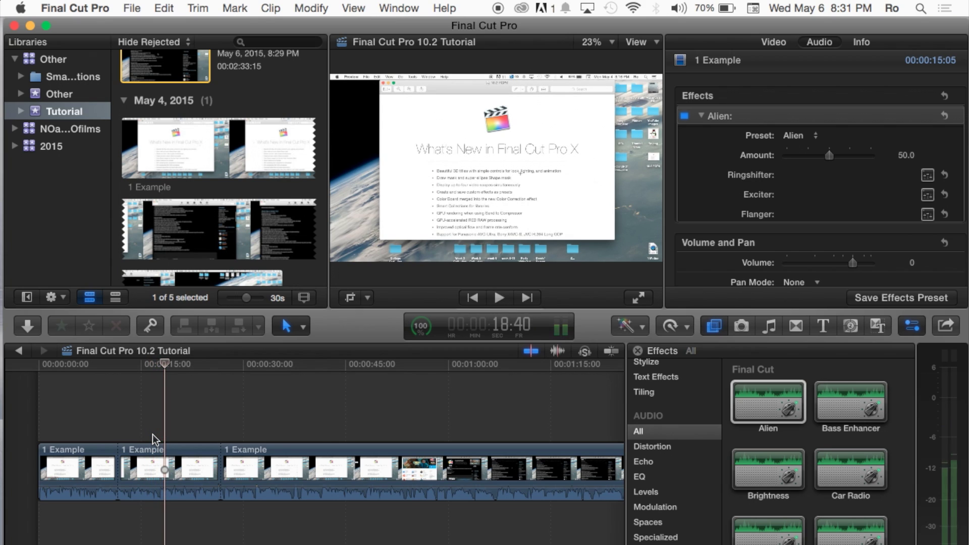
pyautogui.click(187, 426)
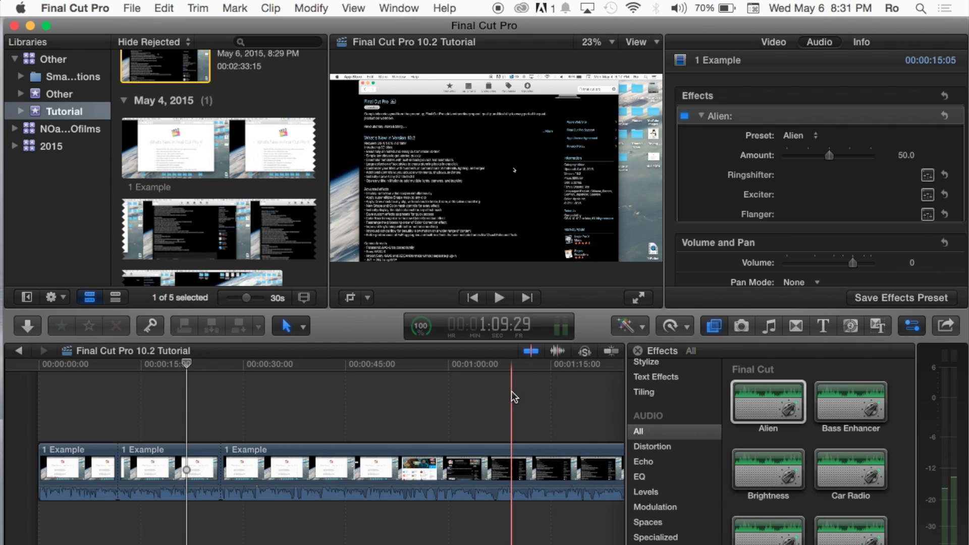
pyautogui.scroll(2, 832, 416)
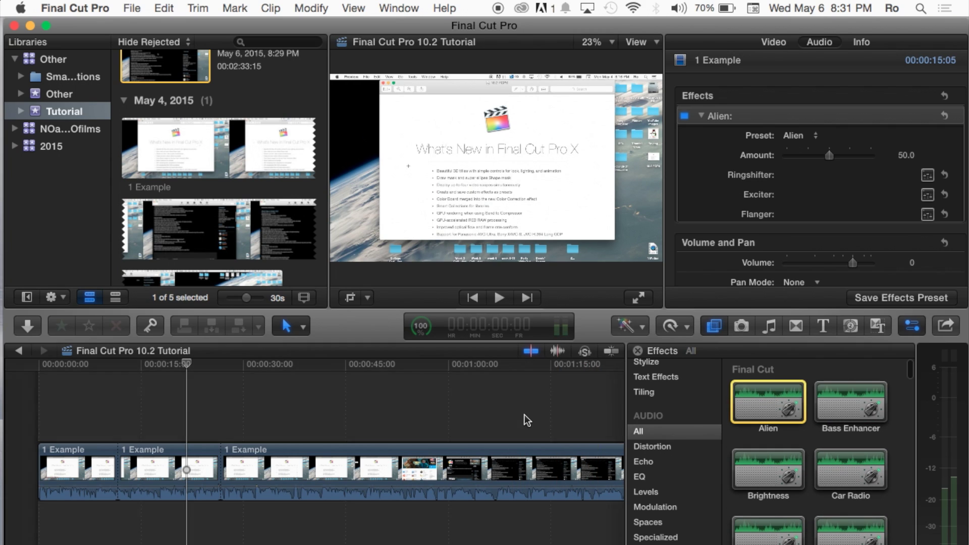